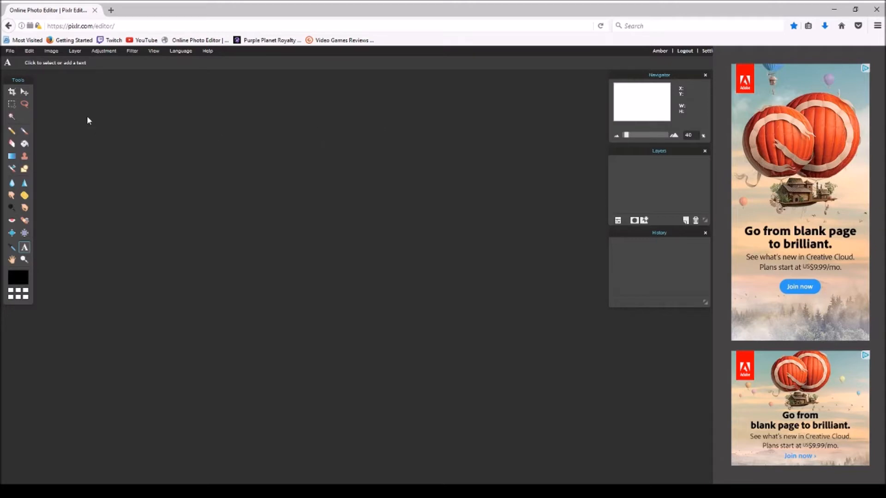
- Create a new 800 x 600 image with a transparent background
click(10, 51)
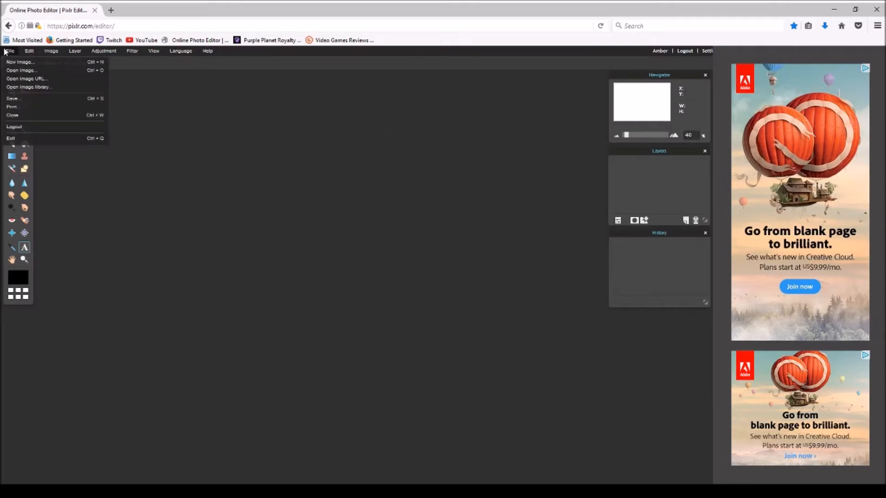
click(16, 62)
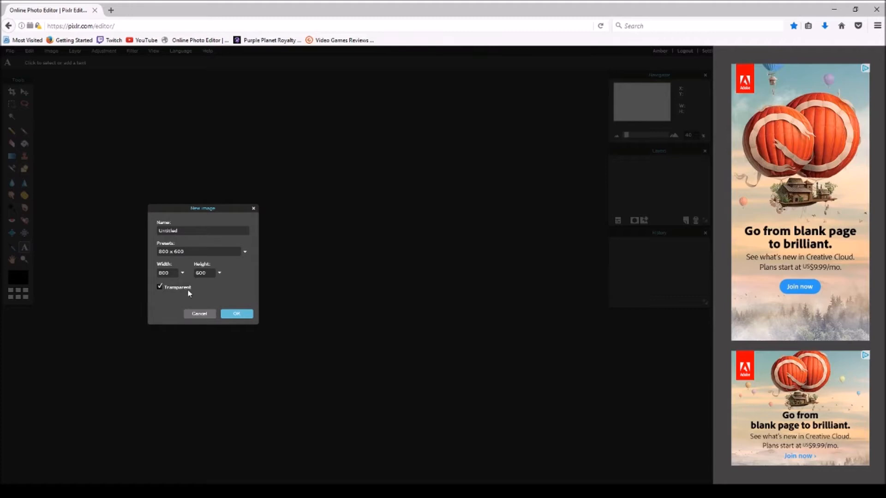
click(240, 313)
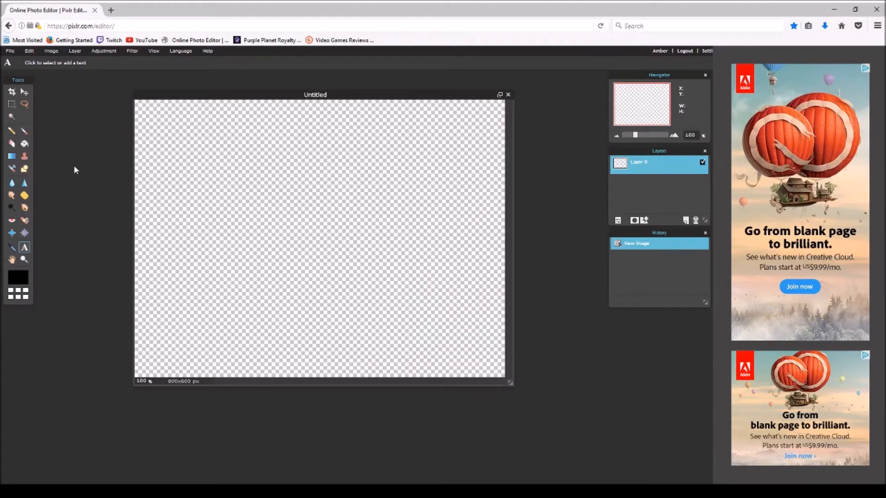
- Choose the rounded rectangle shape and set its fill colour to bright green (4dff00)
click(24, 169)
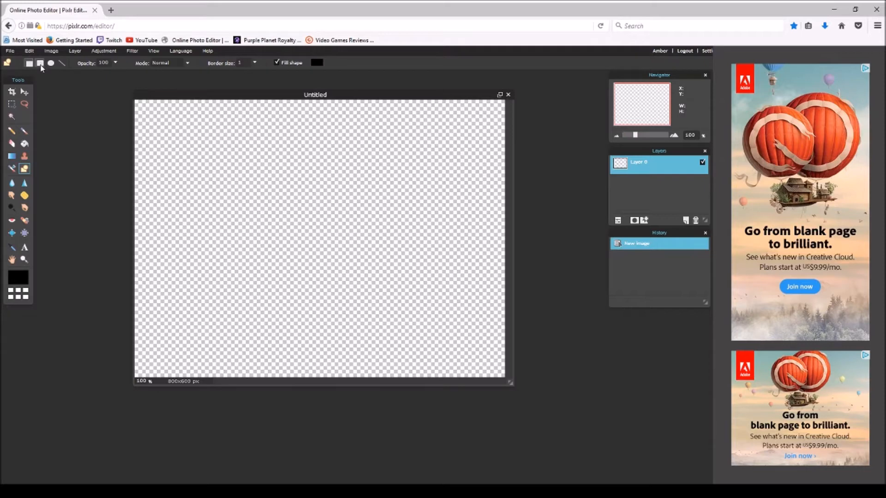
click(41, 65)
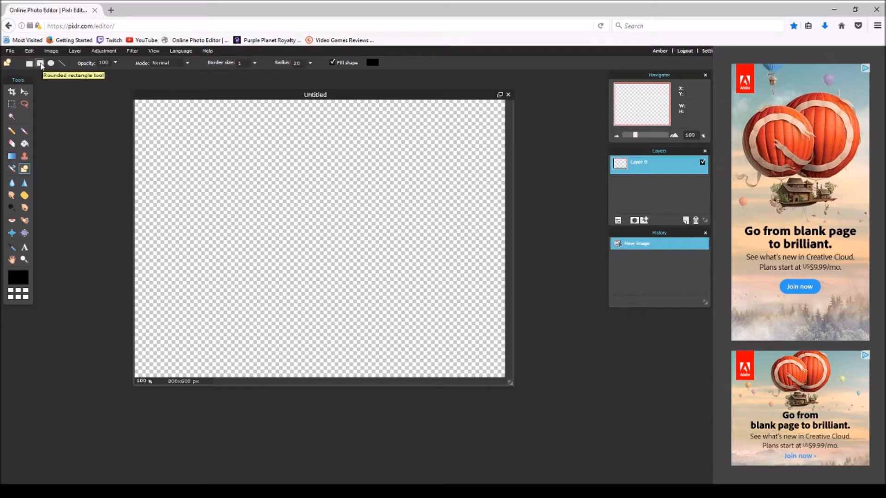
click(372, 62)
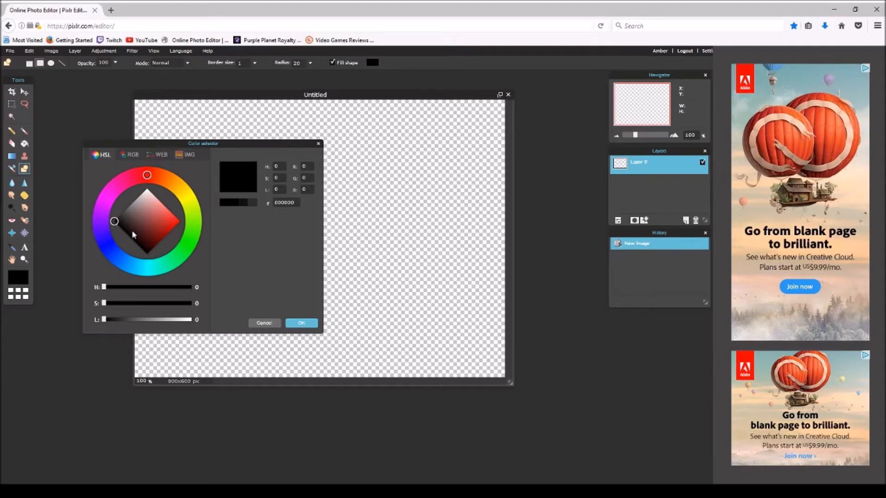
drag(114, 222, 184, 225)
mouse_move(147, 176)
mouse_down()
mouse_move(192, 198)
mouse_move(209, 234)
mouse_up()
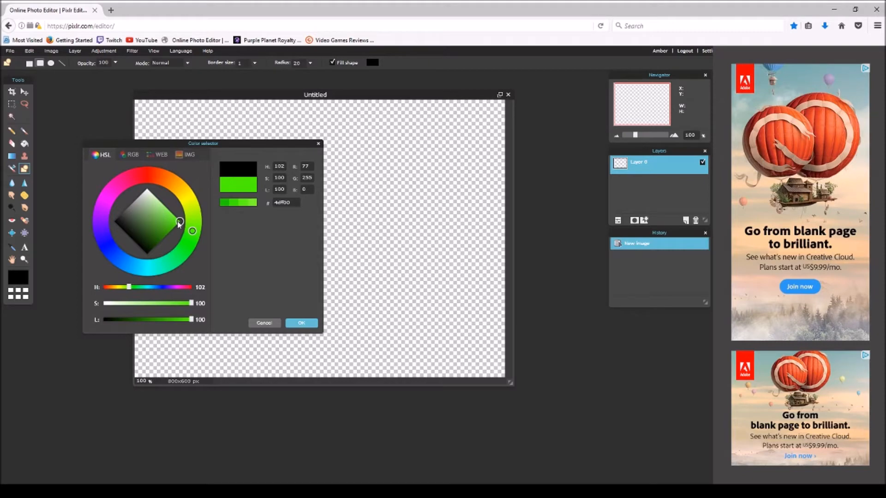
click(301, 323)
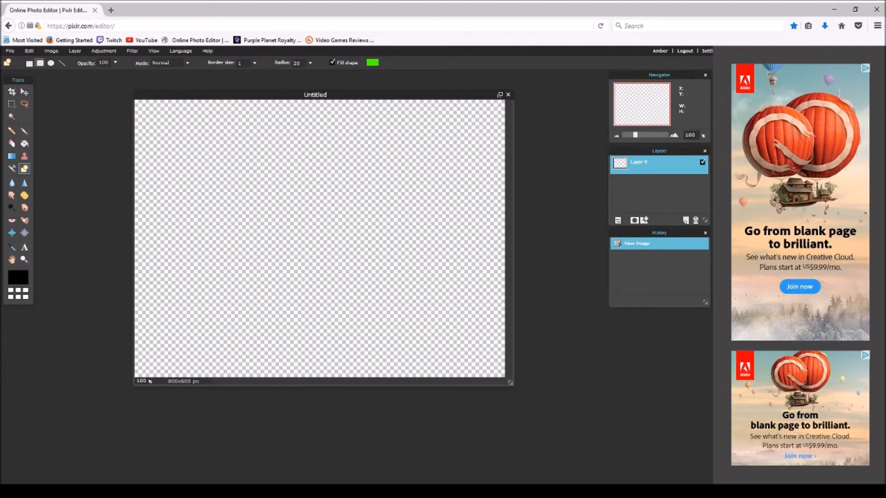
- Set the main colour, used for the shape's border, to dark red (c20000)
click(22, 274)
drag(116, 223, 181, 223)
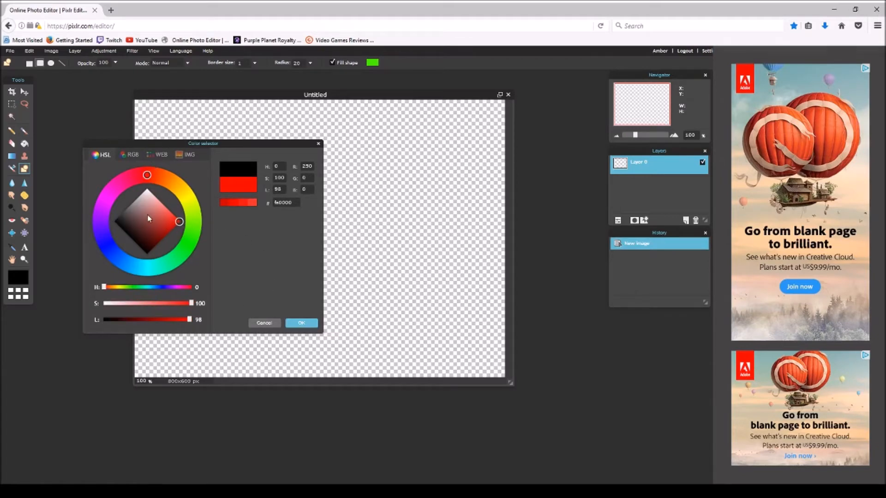
drag(179, 223, 174, 229)
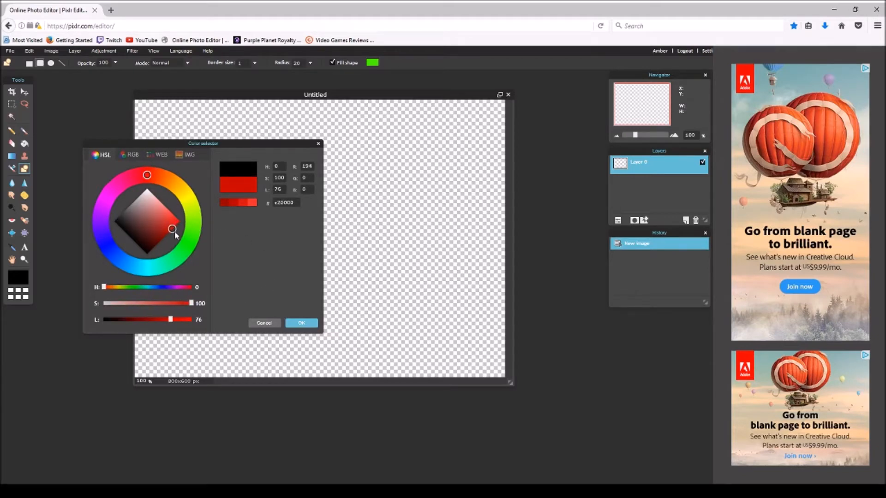
click(302, 323)
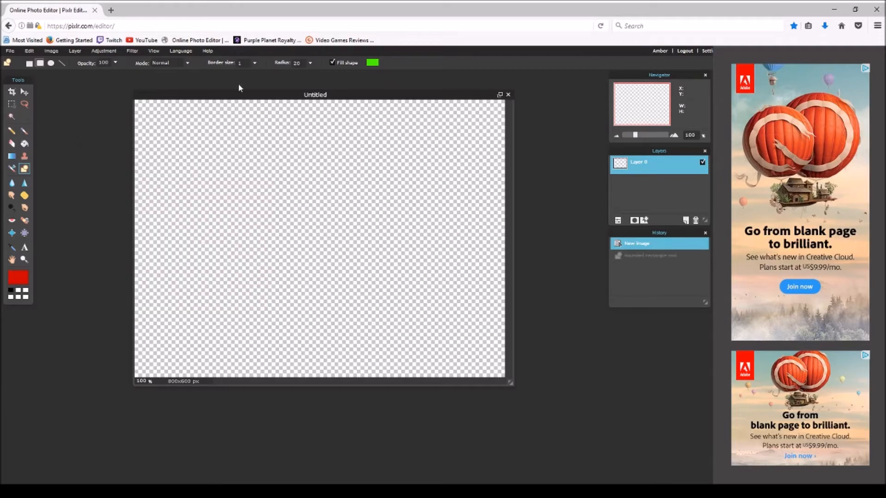
- Draw a large green rounded rectangle with a red border of size 10 in the middle of the canvas
click(255, 63)
drag(211, 78, 215, 78)
drag(240, 148, 399, 329)
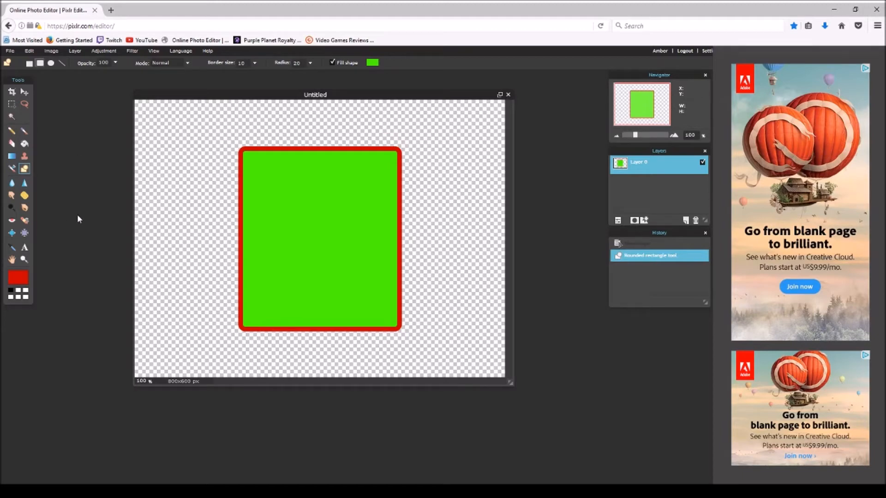
- Add a new layer and start a text object near the rectangle's lower edge
click(25, 249)
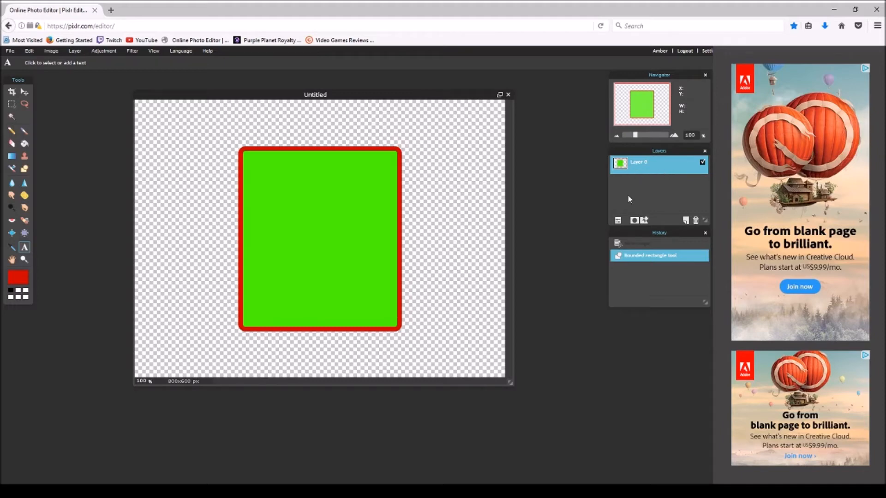
click(686, 220)
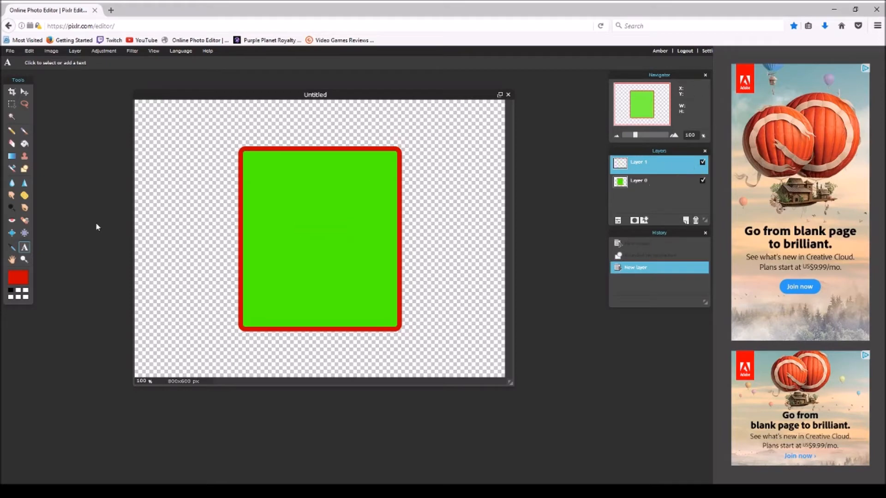
click(278, 322)
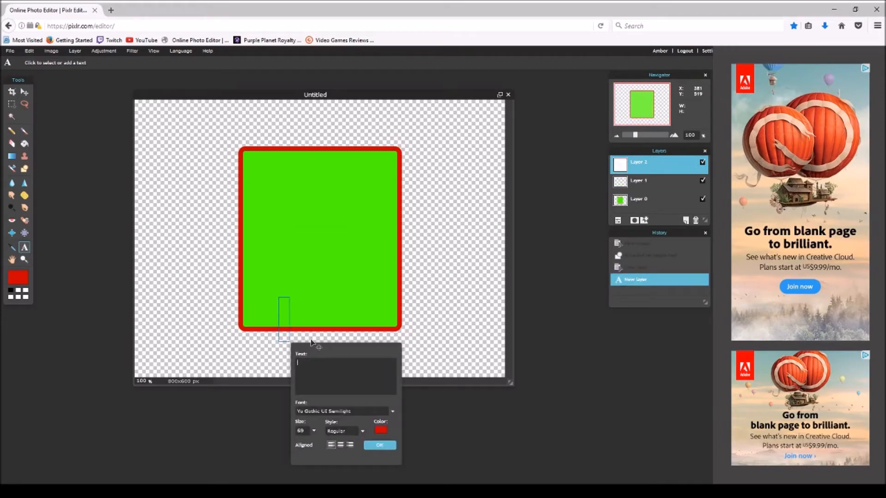
text(The)
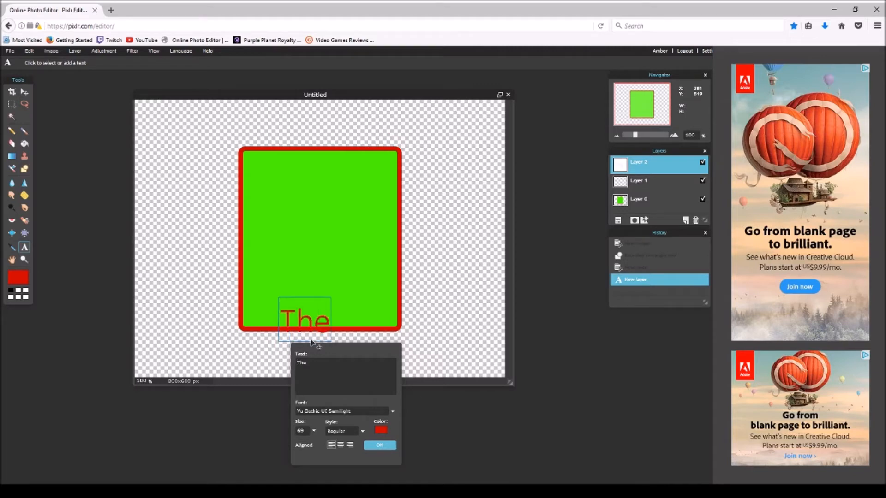
text( Mad Q)
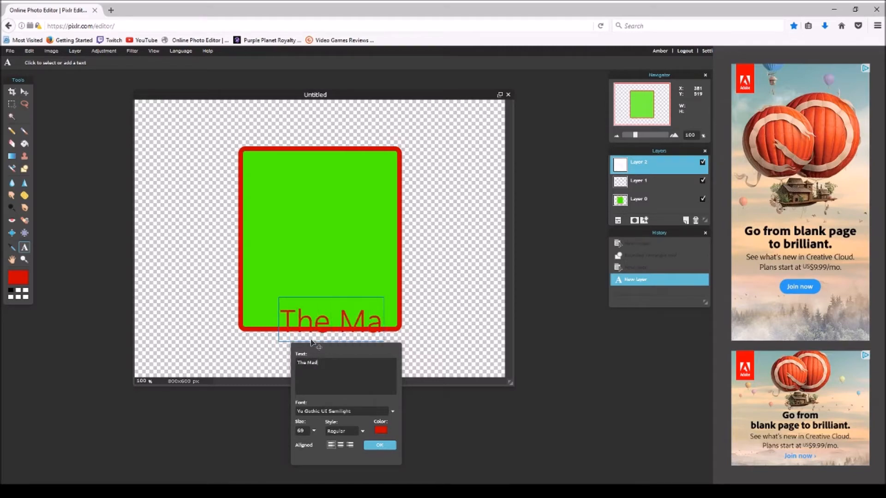
key(BackSpace)
key(BackSpace)
key(BackSpace)
key(BackSpace)
key(BackSpace)
key(BackSpace)
key(BackSpace)
key(BackSpace)
key(BackSpace)
- Enter the text "TheMAdQueen88" at size 51 across the rectangle's lower edge
text(TheMAdQueen88)
drag(377, 333, 342, 327)
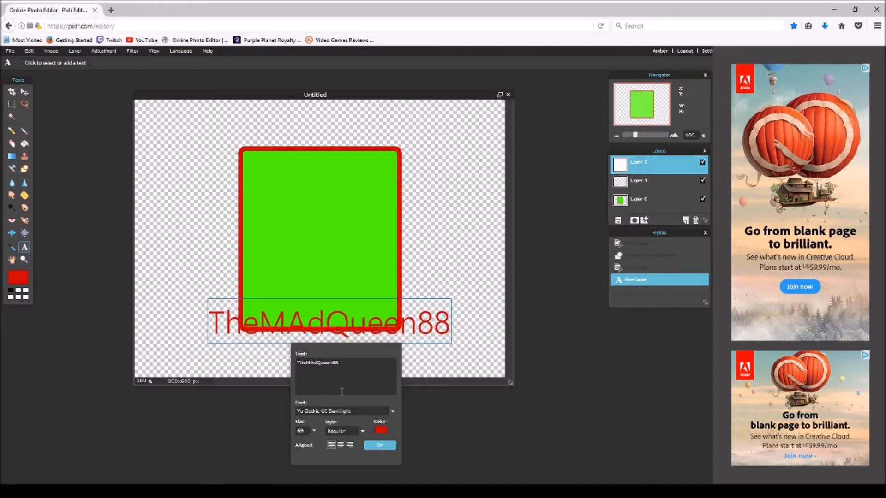
click(313, 430)
drag(294, 444, 286, 442)
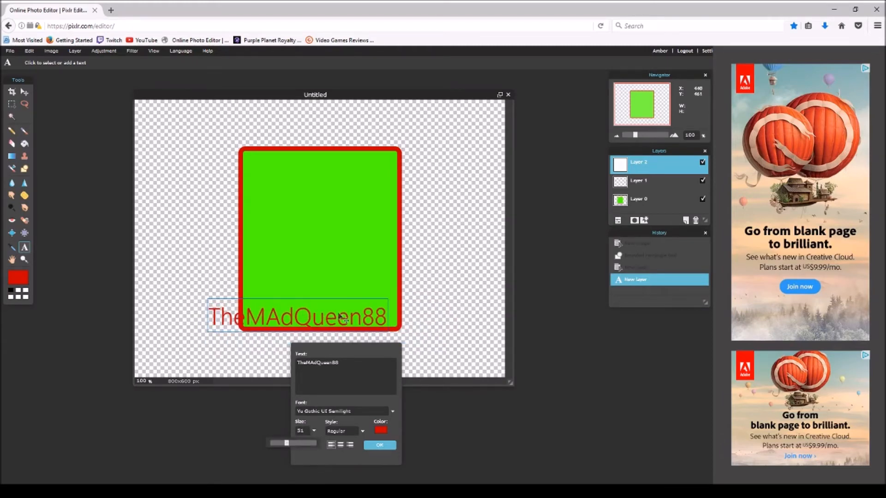
- Correct the text to "TheMadQueen88" and centre it over the rectangle's lower edge
click(313, 364)
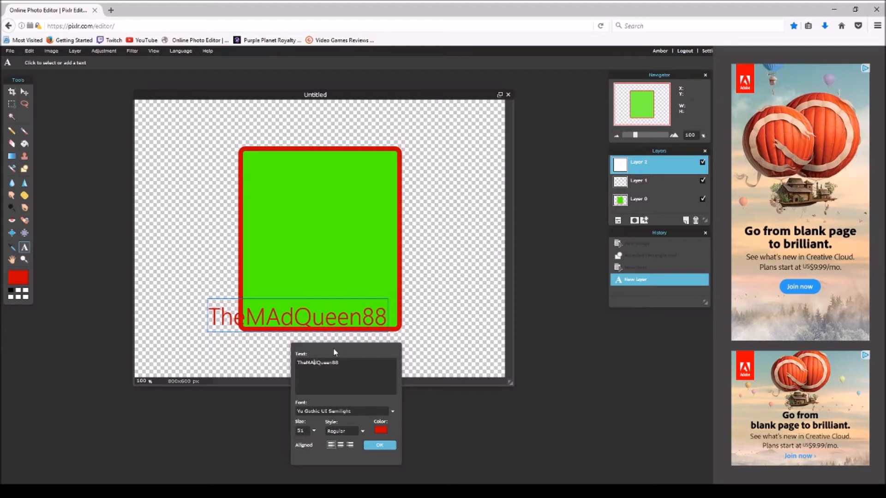
key(BackSpace)
text(a)
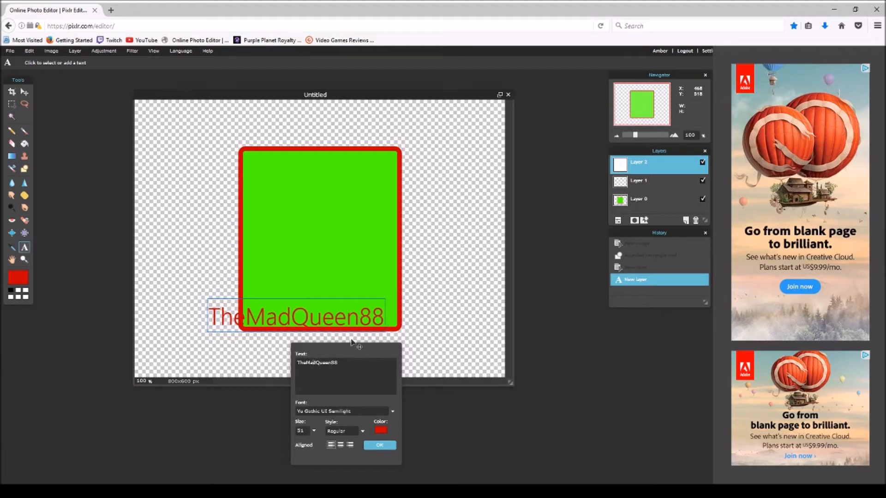
drag(322, 320, 346, 319)
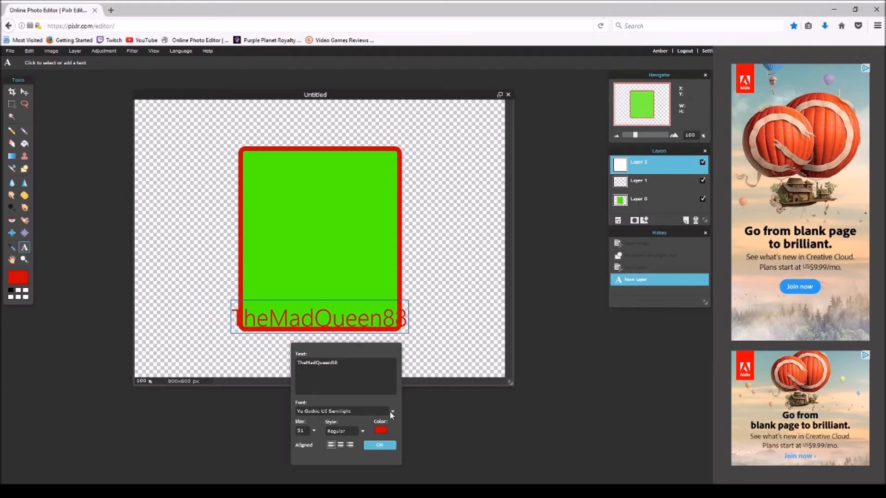
- Change the text's font to Arial Black and shift the text to re-centre it on the rectangle
click(391, 412)
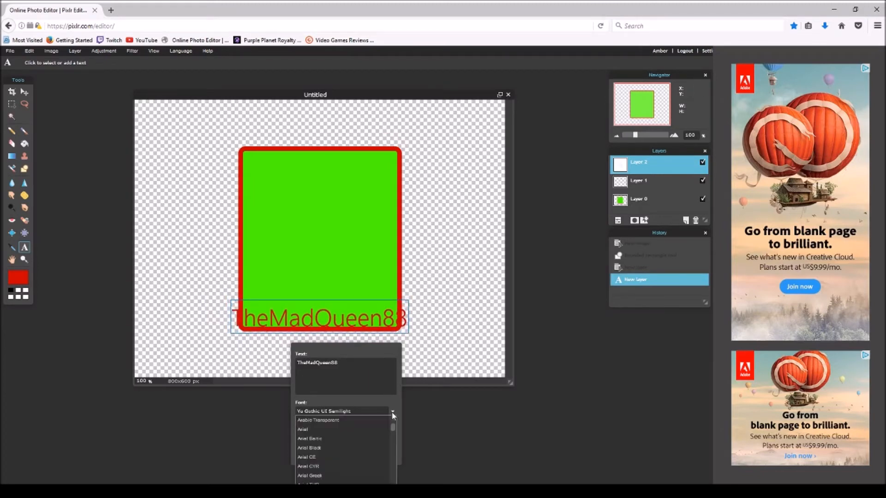
click(327, 448)
drag(349, 321, 337, 319)
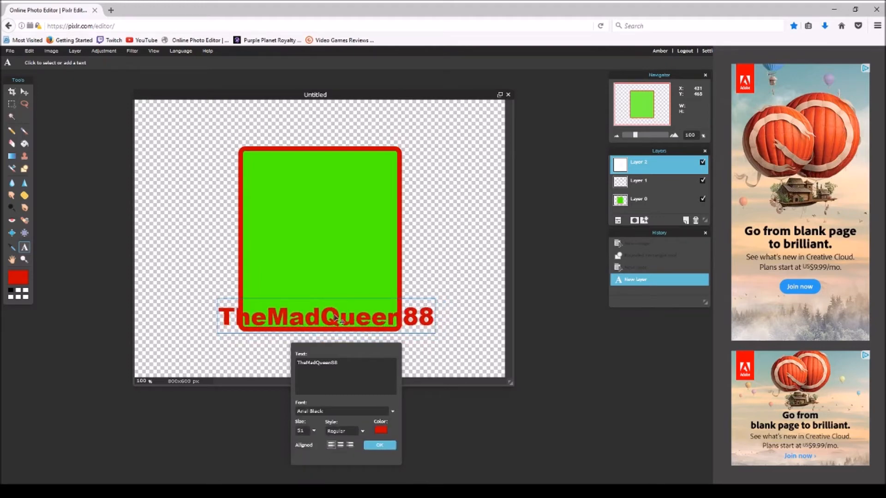
- Change the text colour to bright blue (0000fc)
click(380, 430)
drag(172, 228, 159, 229)
mouse_move(147, 175)
mouse_down()
mouse_move(118, 185)
mouse_move(113, 243)
mouse_up()
drag(163, 228, 180, 224)
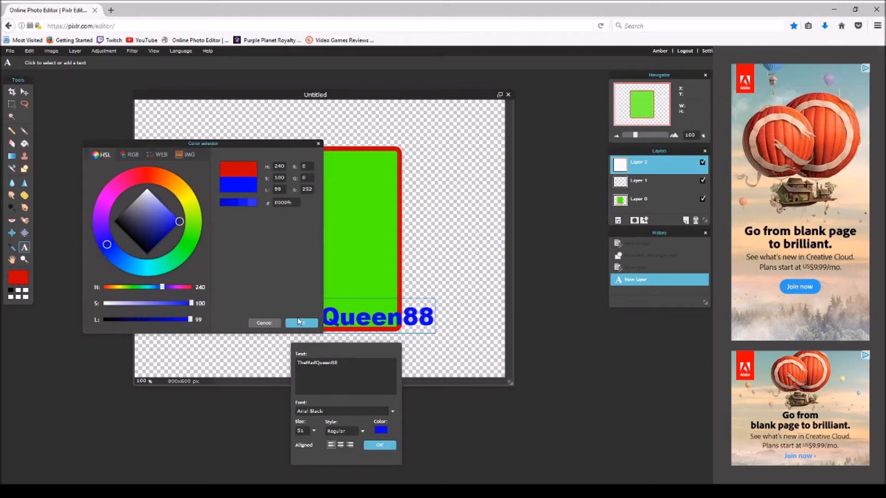
click(299, 322)
- Reduce the text size to 43, centre the text over the rectangle's lower border and finish the text object
click(313, 431)
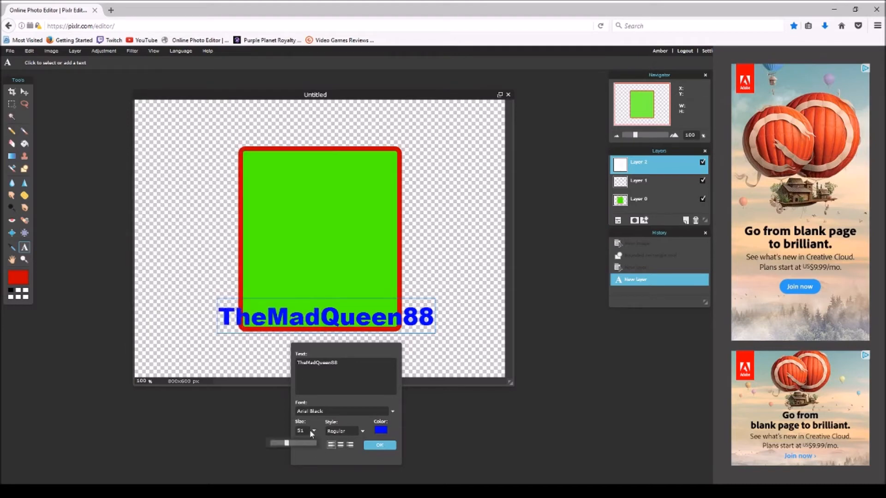
drag(286, 445, 282, 444)
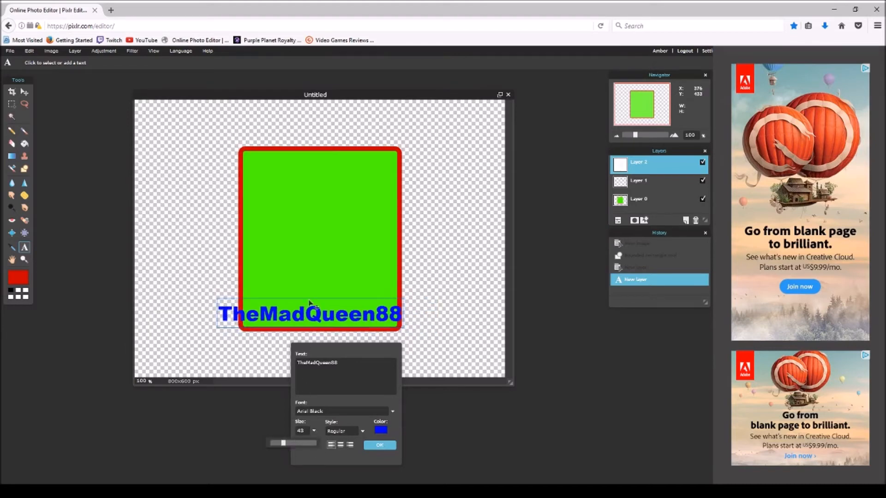
drag(315, 315, 326, 325)
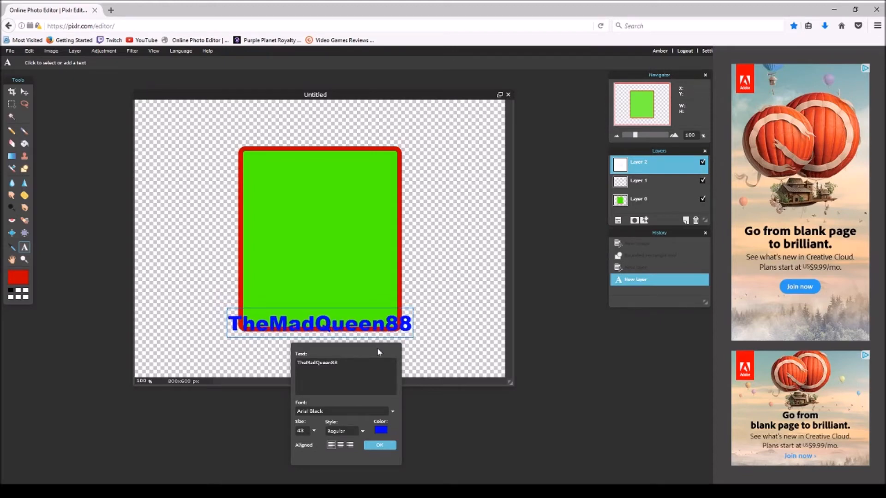
click(378, 446)
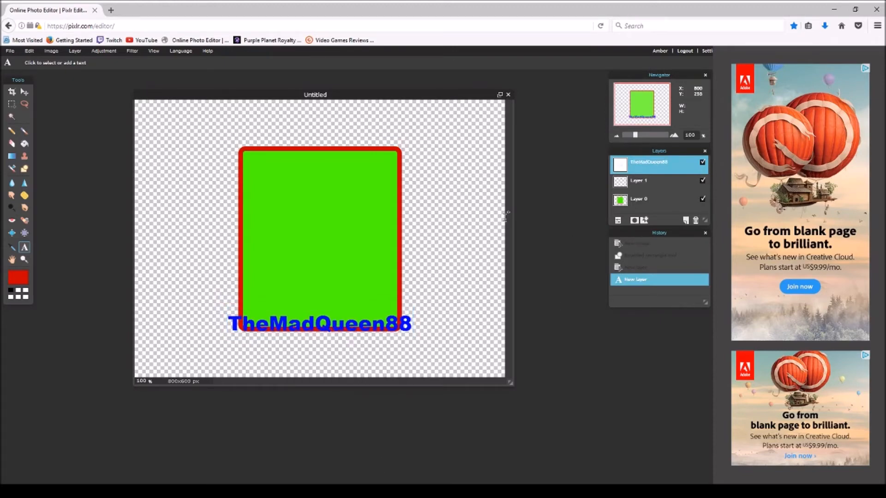
- Apply the Inner shadow, Bevel, Outer glow and Inner glow layer styles to the text layer
click(645, 221)
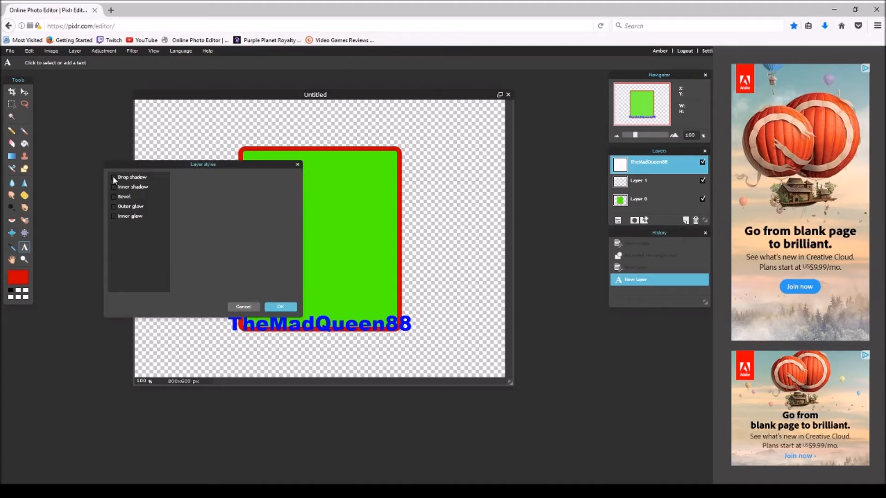
click(114, 187)
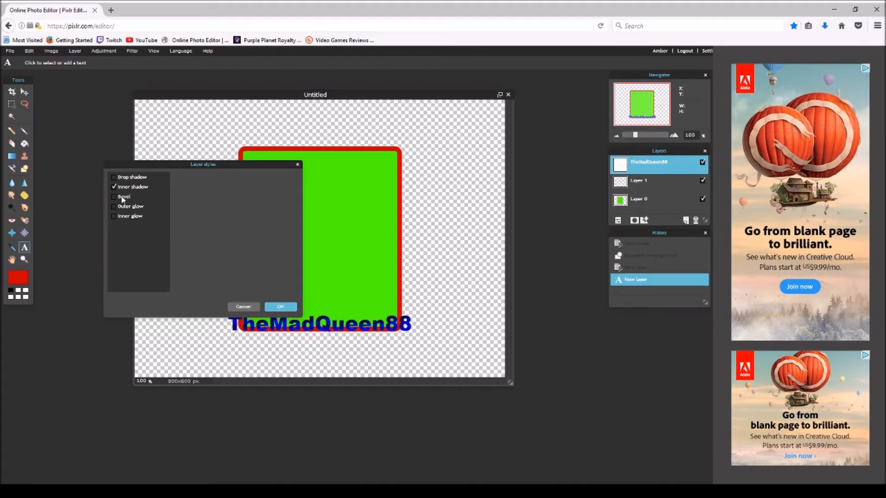
click(119, 198)
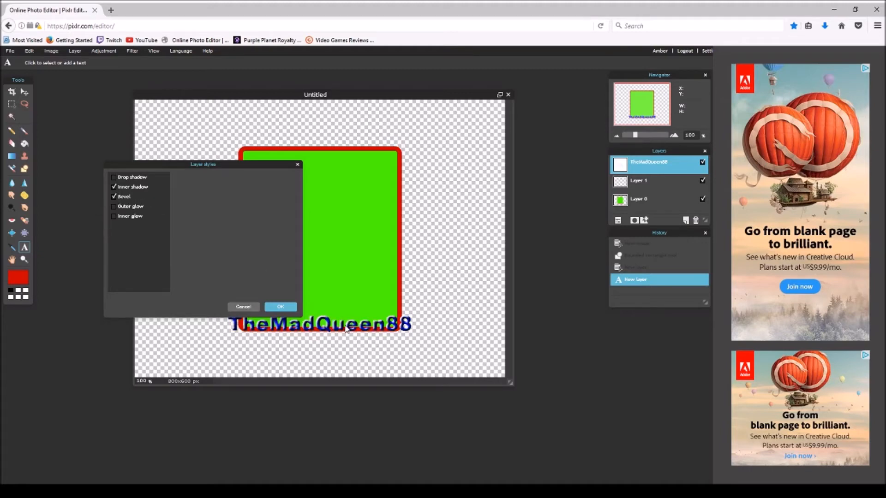
click(114, 207)
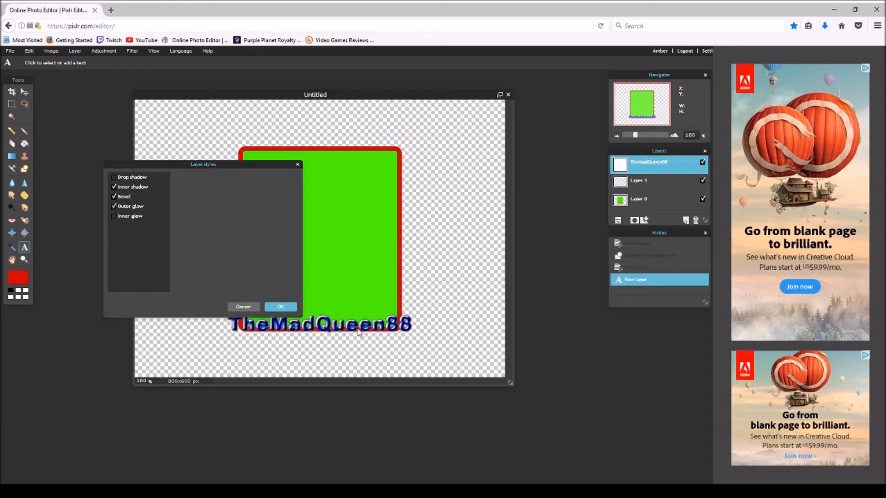
click(114, 217)
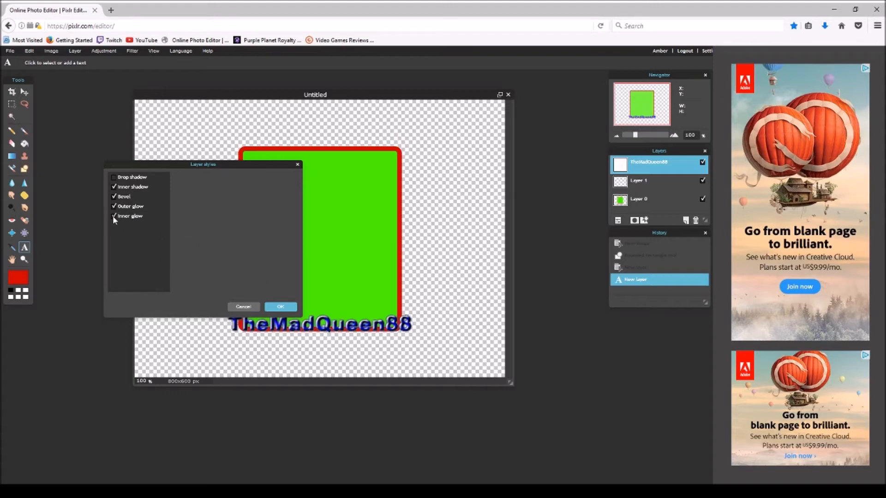
click(289, 307)
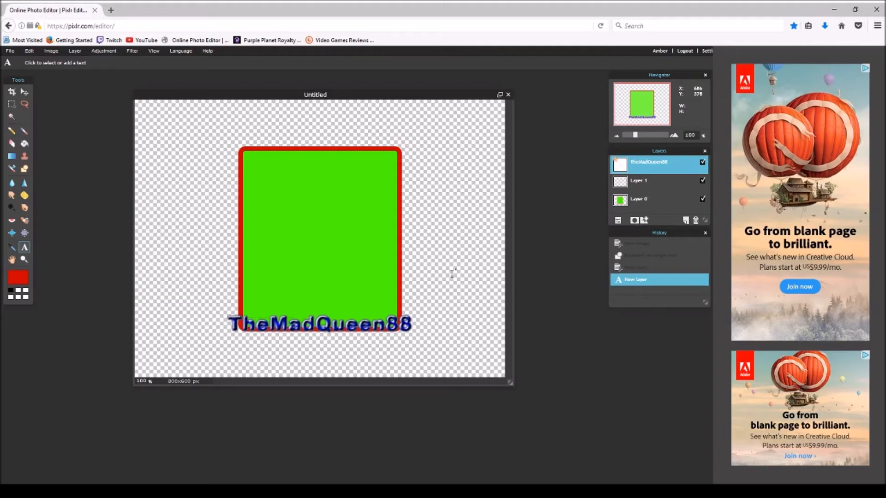
- Nudge the text slightly upward on the rectangle's lower border with the Move tool
click(637, 182)
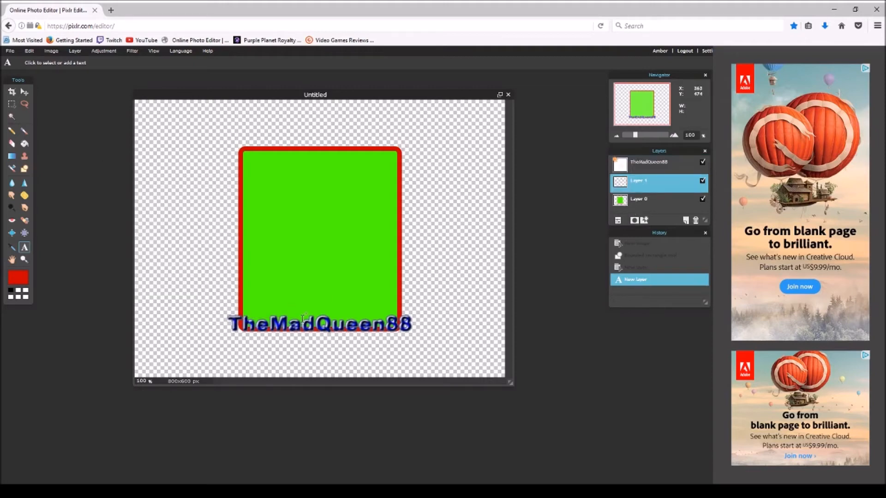
click(24, 92)
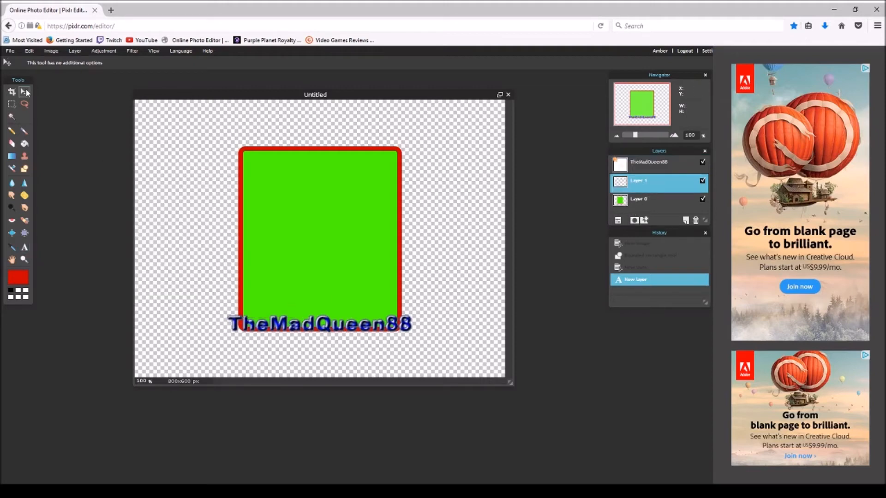
click(343, 329)
drag(345, 330, 346, 329)
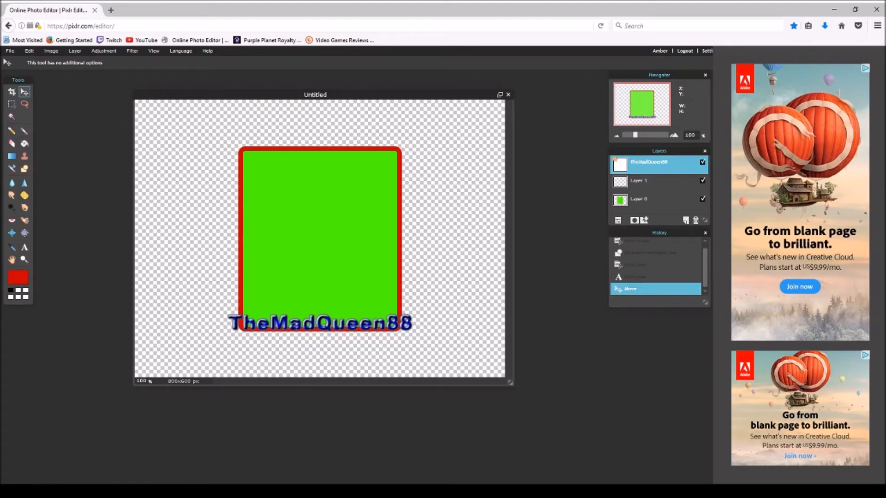
- Save the image to the computer as "Test thumb" in PNG (Transparent, full quality) format
click(11, 52)
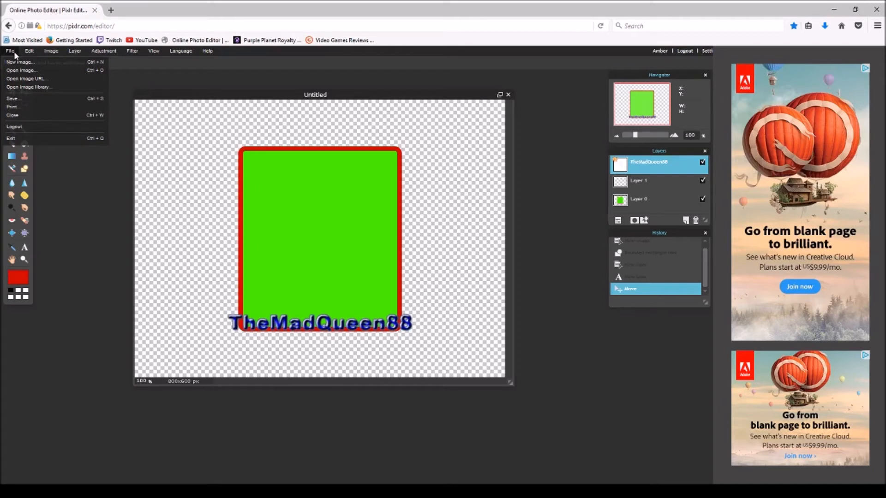
click(12, 98)
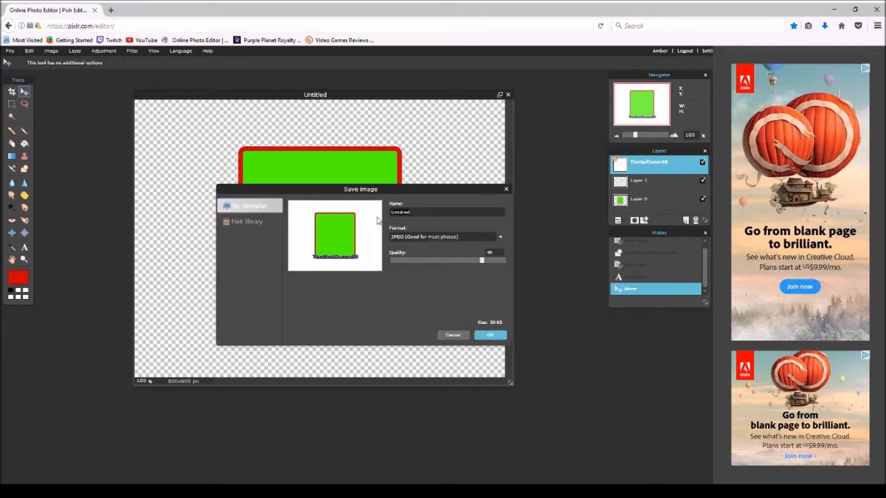
text(Test thumb)
click(501, 237)
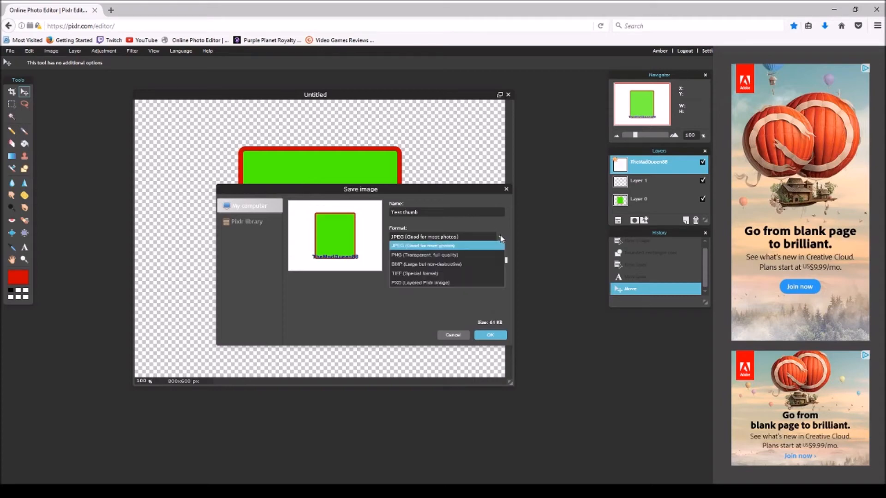
click(440, 258)
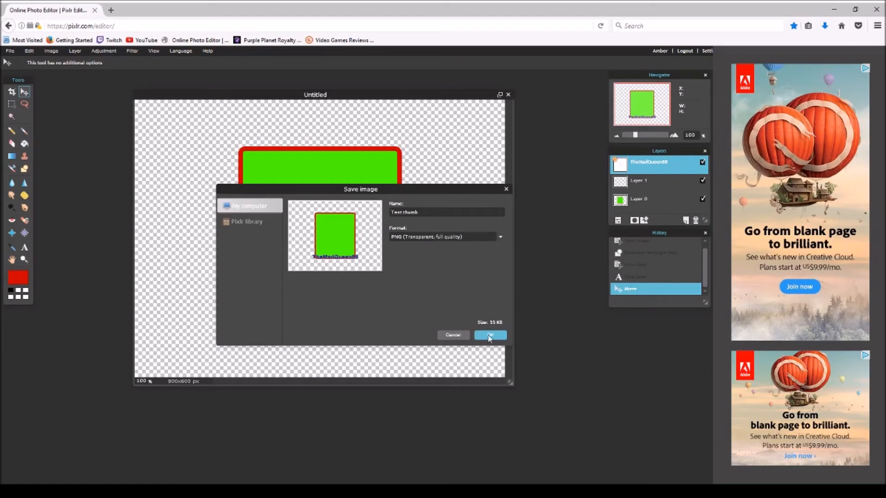
click(488, 336)
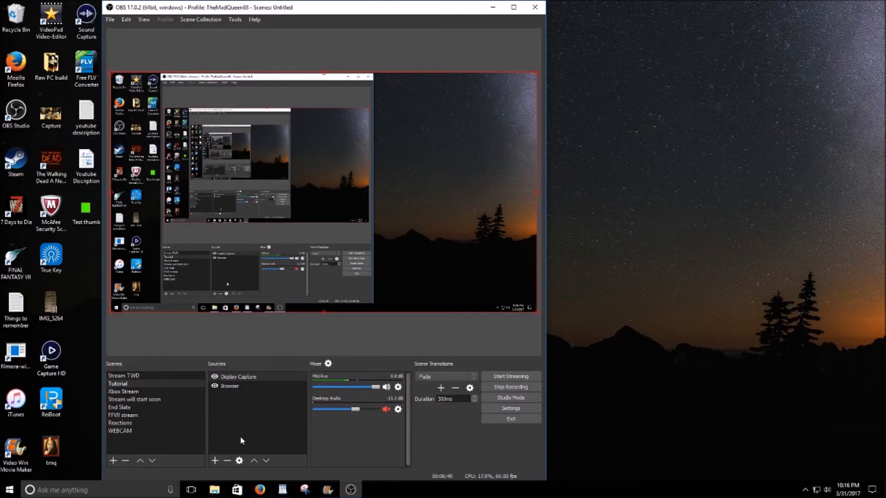
- Switch to OBS Studio and add a new Image source named "New FAce plate" to the Tutorial scene
click(86, 212)
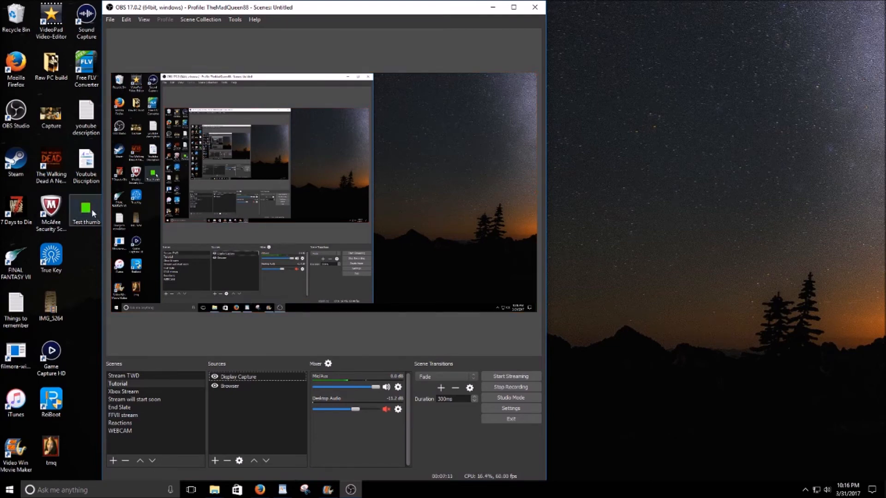
click(162, 341)
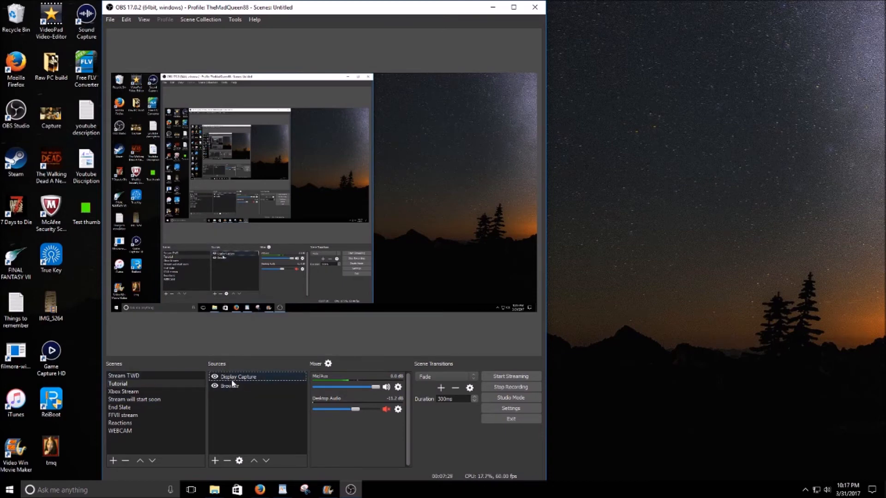
right_click(227, 399)
mouse_move(242, 405)
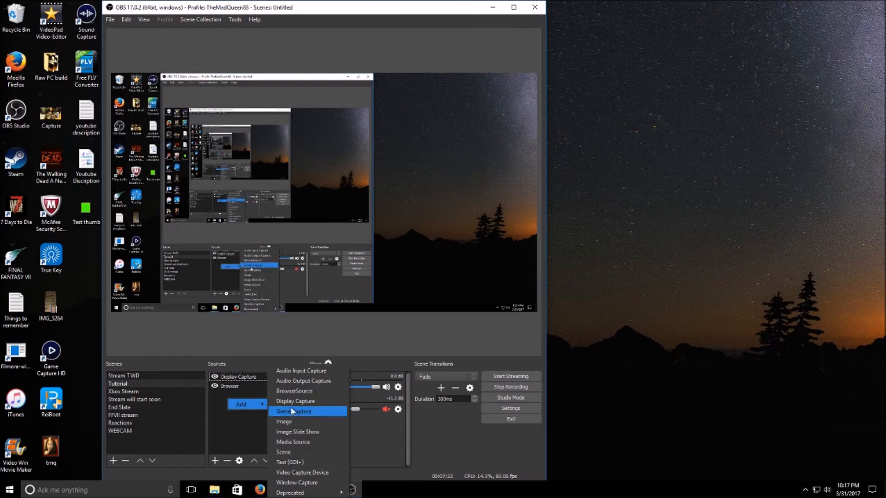
click(285, 422)
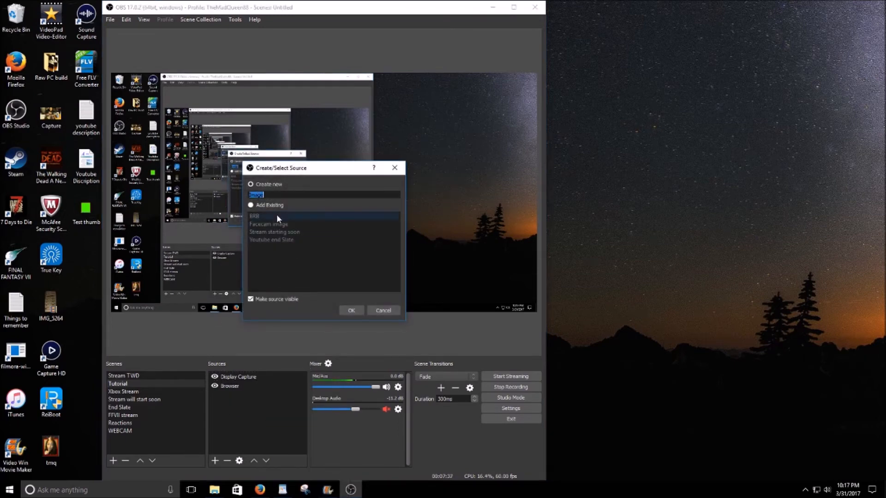
text(New FAce plate)
click(351, 310)
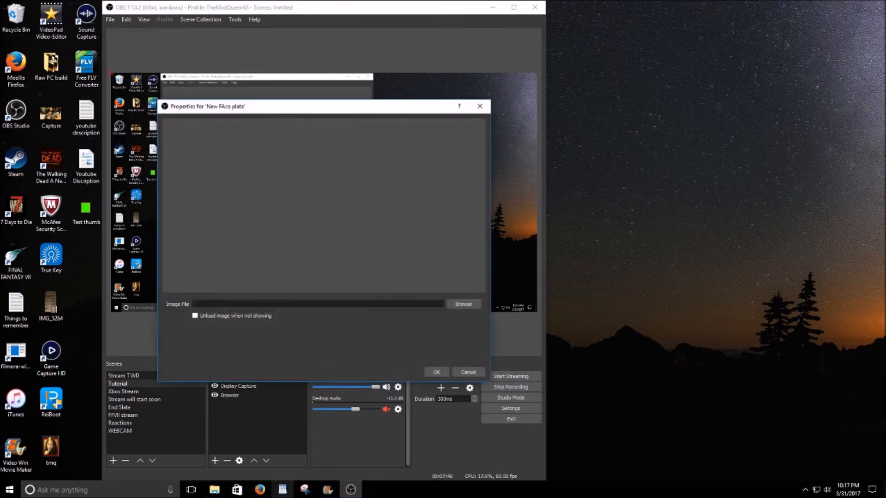
- Load the Test thumb PNG from the Desktop as the source's image file and accept the properties
click(463, 304)
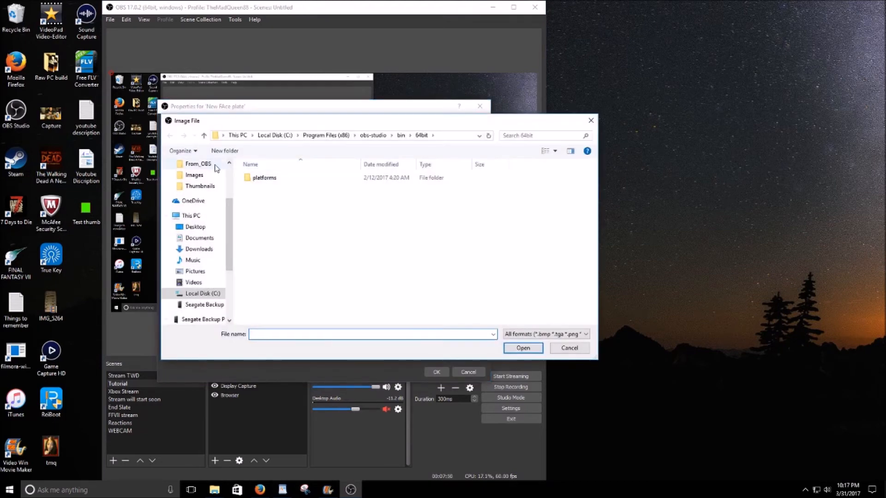
scroll(231, 226, up, 3)
click(195, 182)
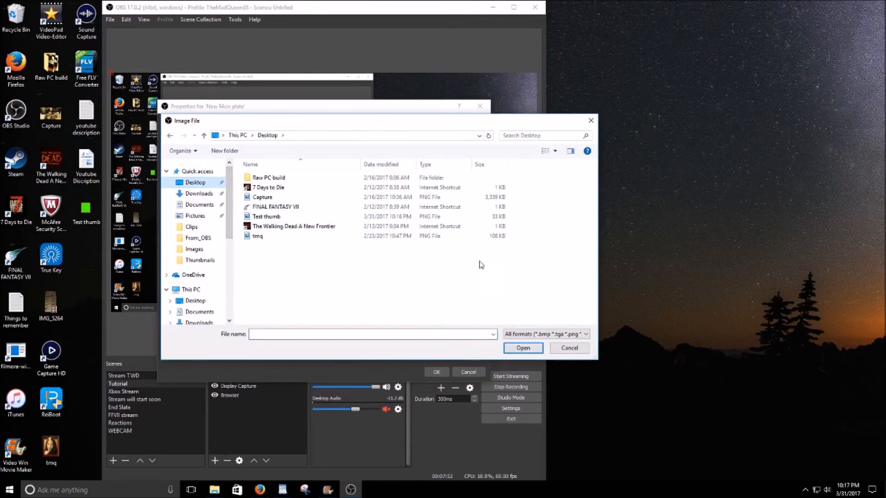
click(254, 216)
click(524, 350)
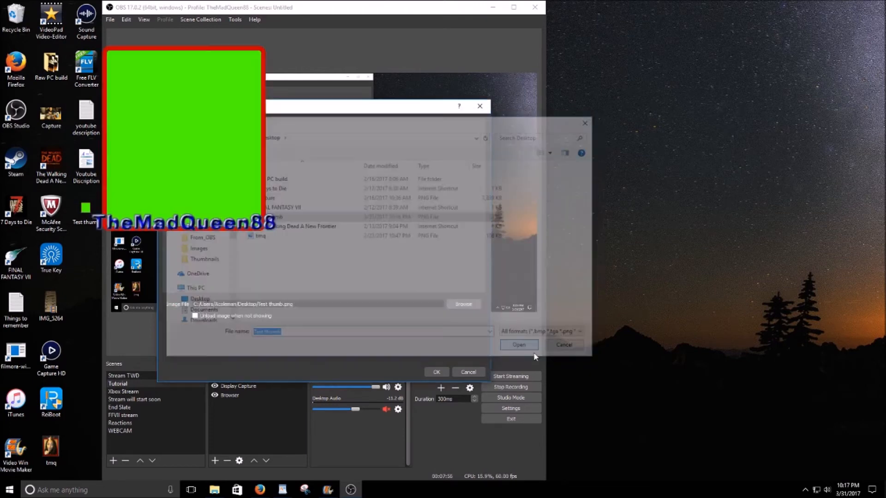
click(437, 371)
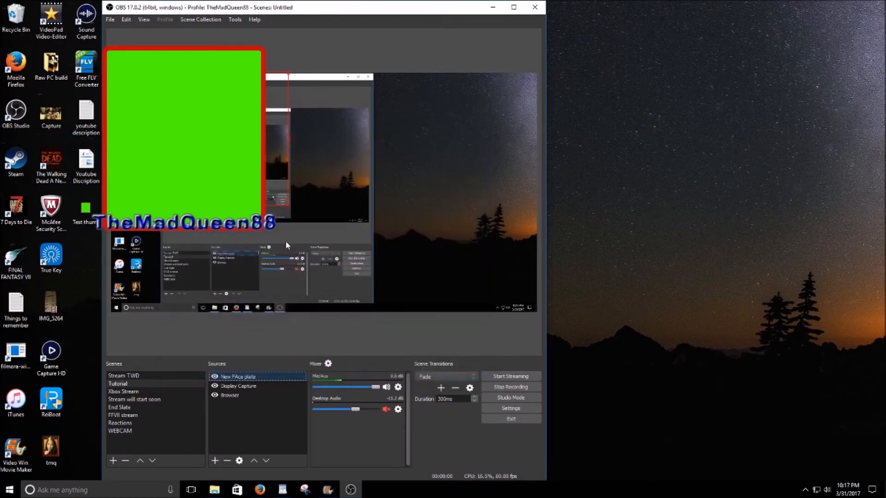
- Place the face plate in the preview's lower-right corner, scale it down slightly and crop its transparent margins on all four sides
drag(275, 150, 469, 182)
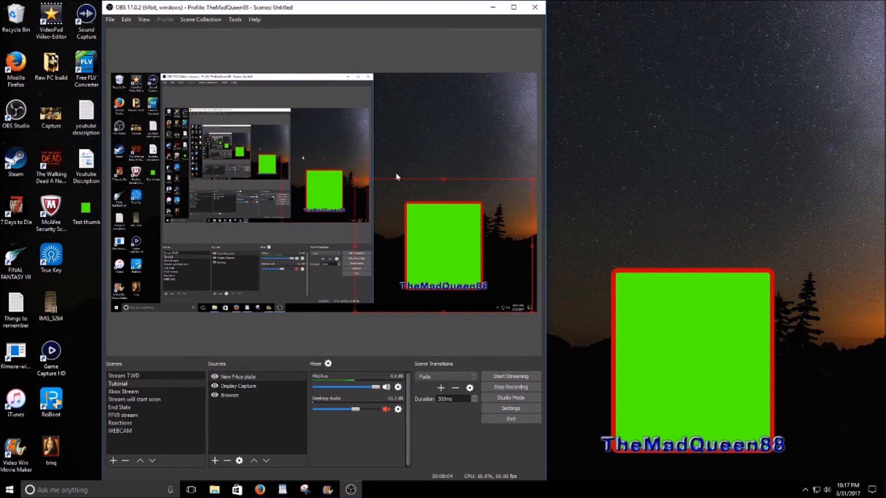
mouse_move(354, 177)
mouse_down()
mouse_move(388, 195)
mouse_move(367, 187)
mouse_up()
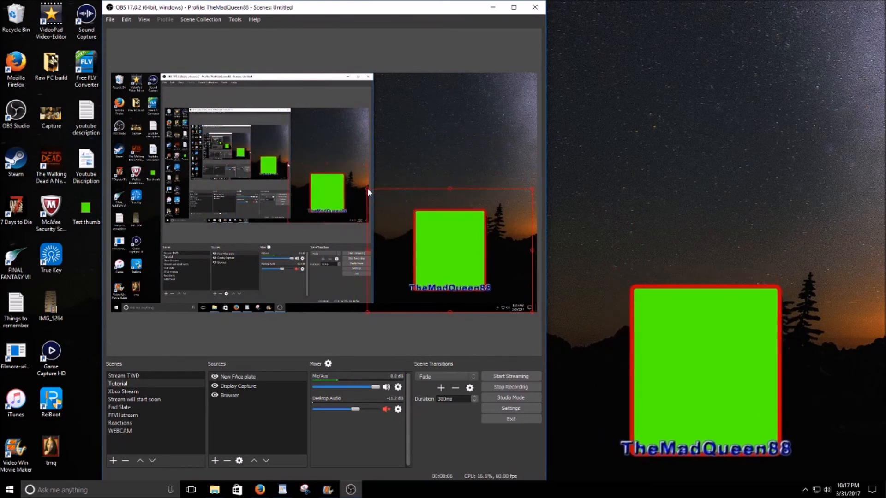
drag(368, 250, 405, 254)
drag(465, 193, 467, 205)
drag(532, 259, 494, 258)
drag(448, 311, 447, 300)
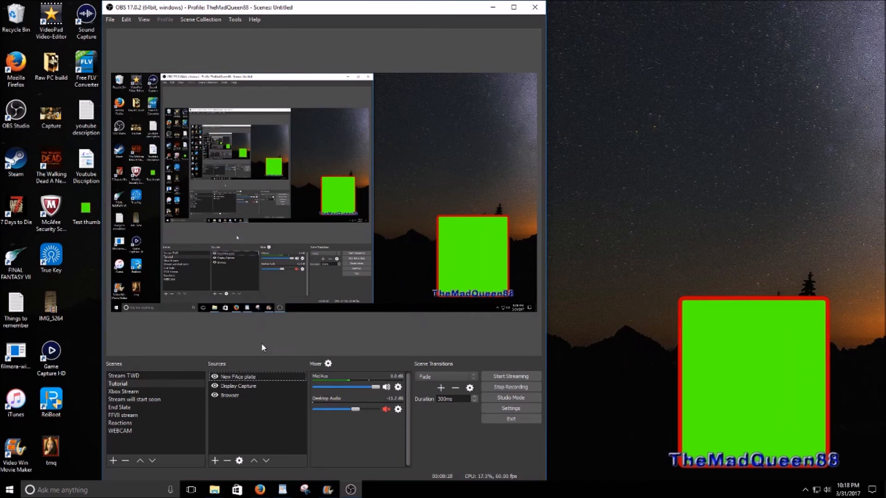
- Add a Chroma Key filter to the New FAce plate source to remove the green fill
right_click(235, 378)
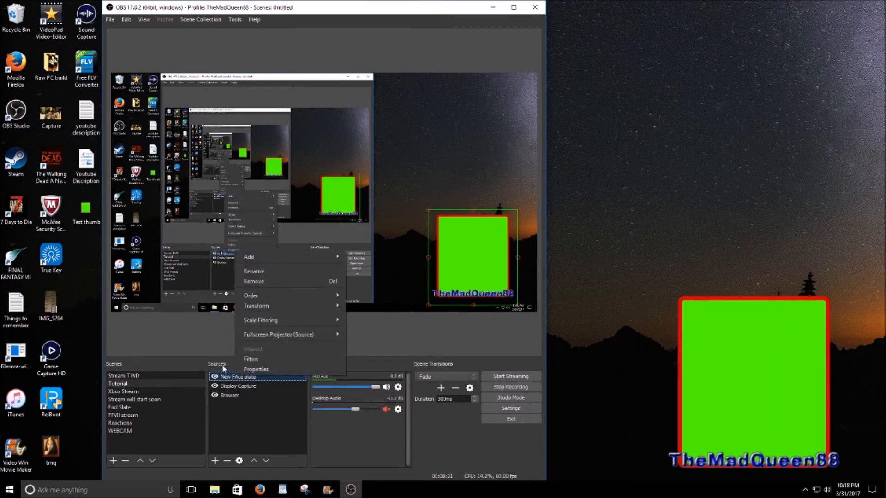
click(261, 359)
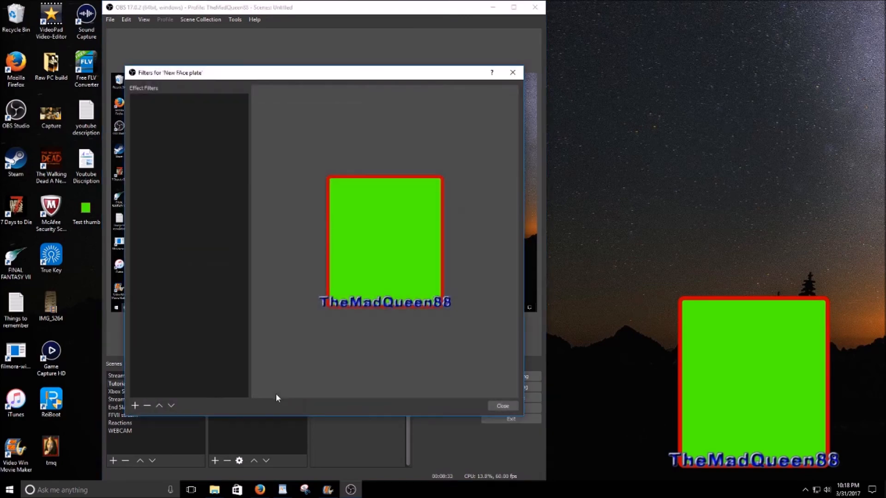
click(135, 406)
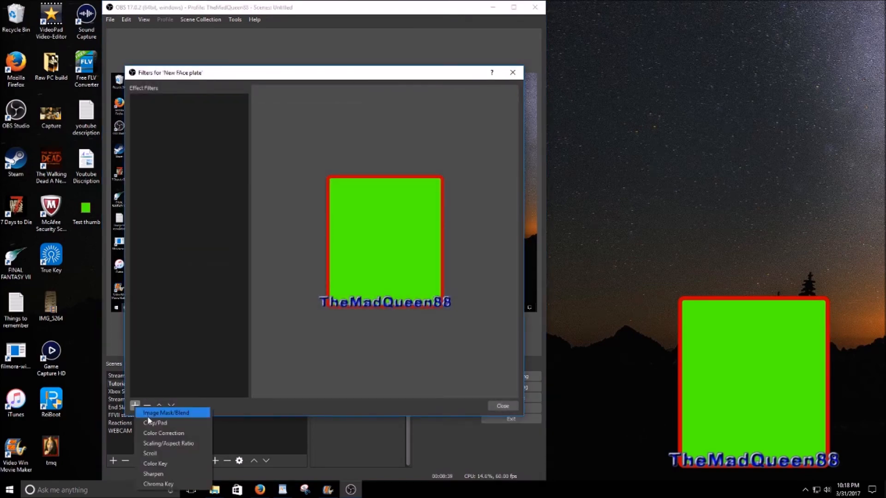
click(160, 484)
click(306, 261)
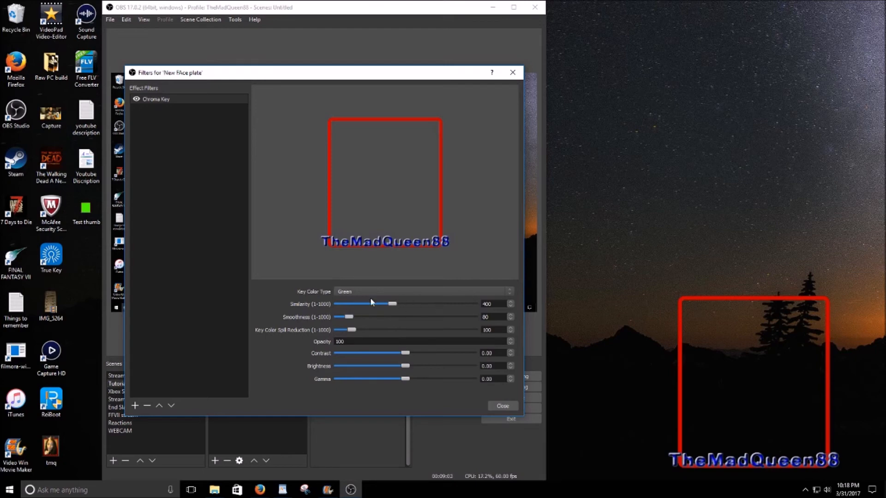
- Fine-tune the Chroma Key filter's similarity and contrast and close the filter settings
mouse_move(392, 304)
mouse_down()
mouse_move(422, 308)
mouse_move(344, 304)
mouse_move(395, 307)
mouse_up()
mouse_move(407, 354)
mouse_down()
mouse_move(370, 353)
mouse_move(407, 351)
mouse_up()
click(503, 406)
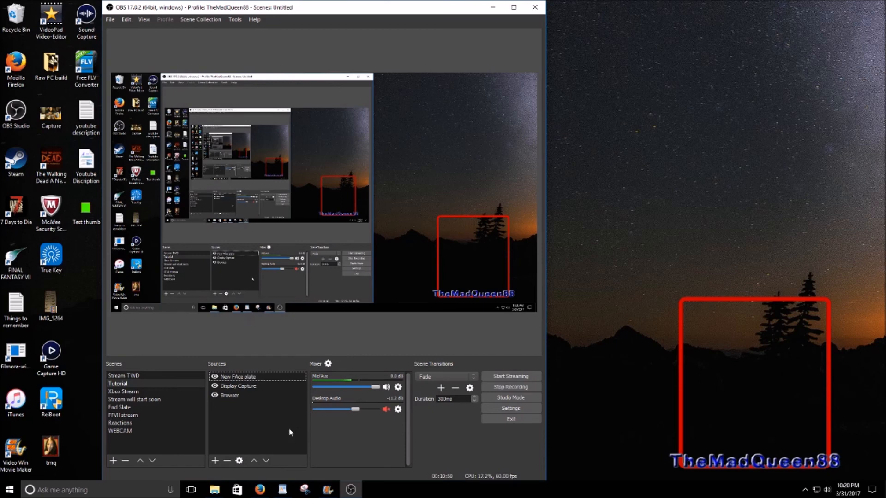
- Add the existing Webcam video capture device as a source in the Tutorial scene
right_click(226, 405)
mouse_move(239, 414)
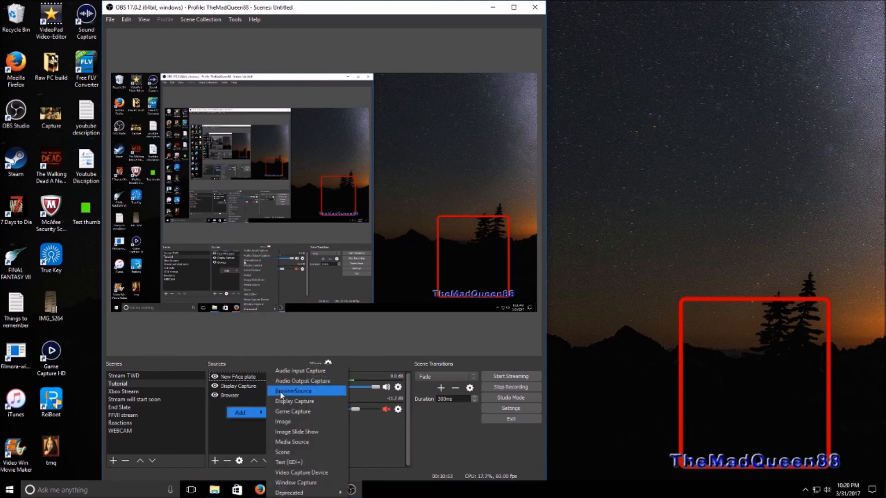
click(289, 472)
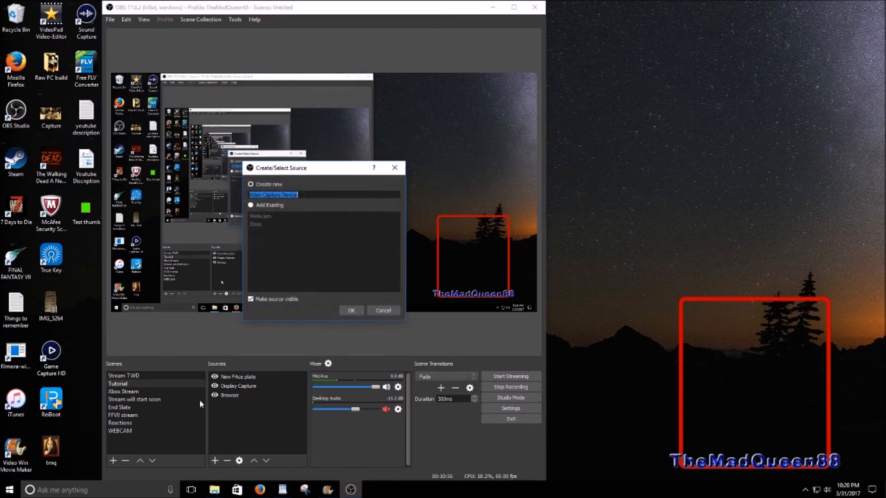
click(250, 206)
click(265, 219)
click(351, 311)
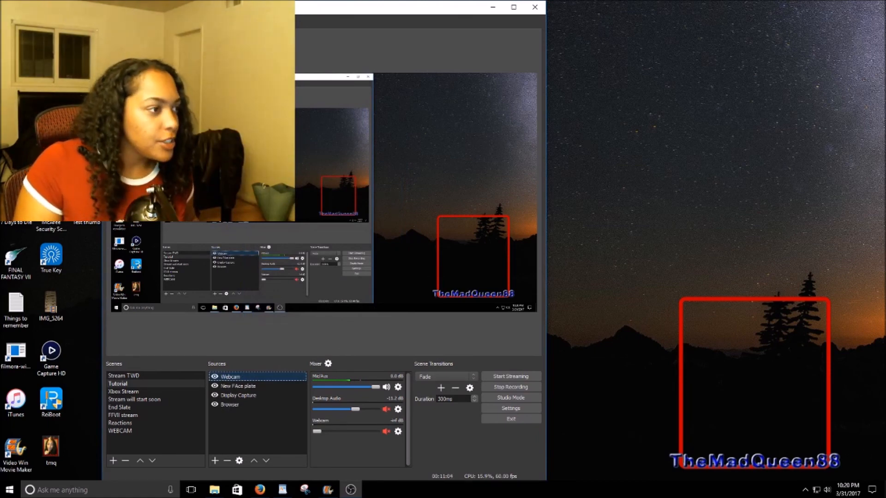
- Crop the webcam image's left, right and upper edges and place it over the red frame
drag(110, 125, 137, 125)
drag(252, 125, 219, 126)
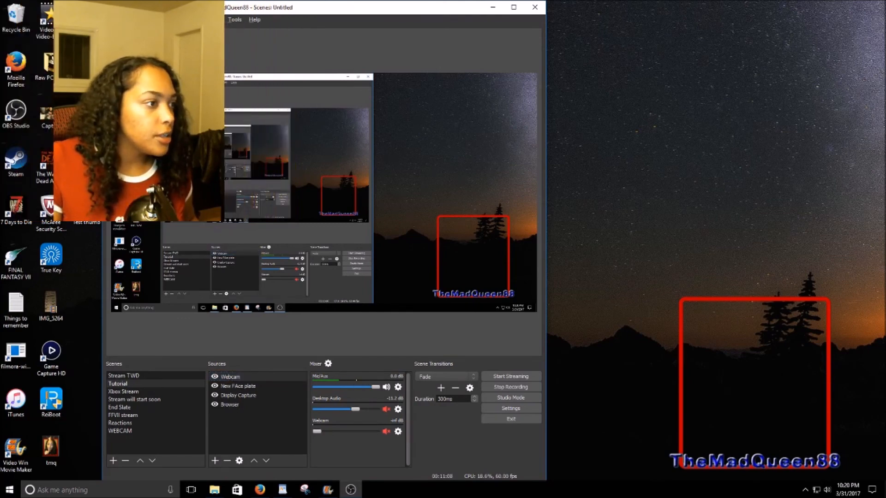
drag(177, 73, 177, 90)
drag(182, 157, 470, 256)
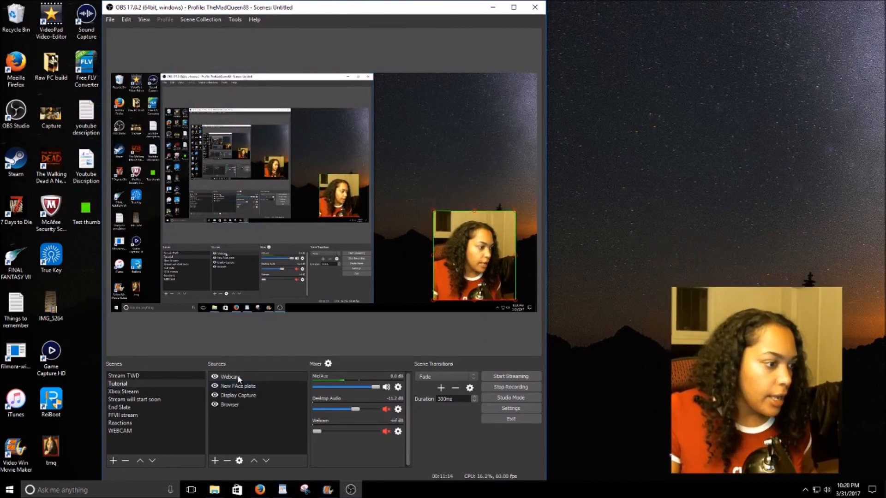
- Order the Webcam source below New FAce plate, then resize and crop the webcam image to fit inside the red frame
drag(248, 375, 248, 392)
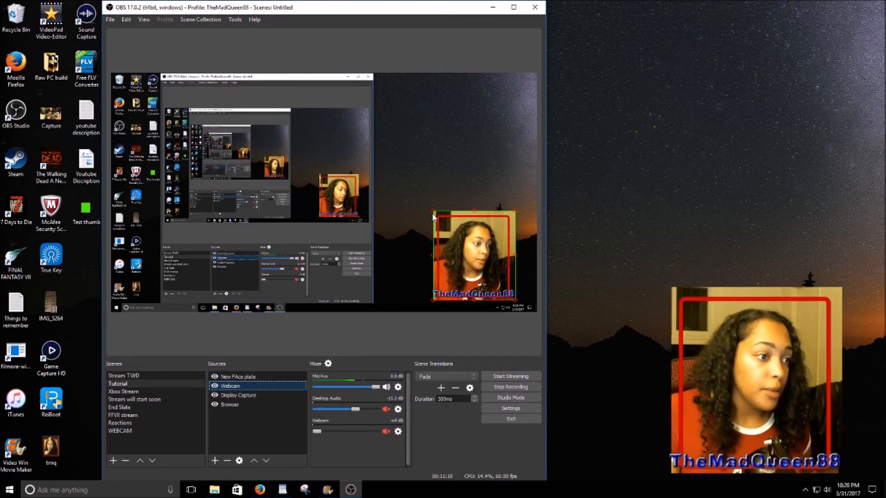
drag(434, 213, 441, 223)
drag(514, 219, 516, 217)
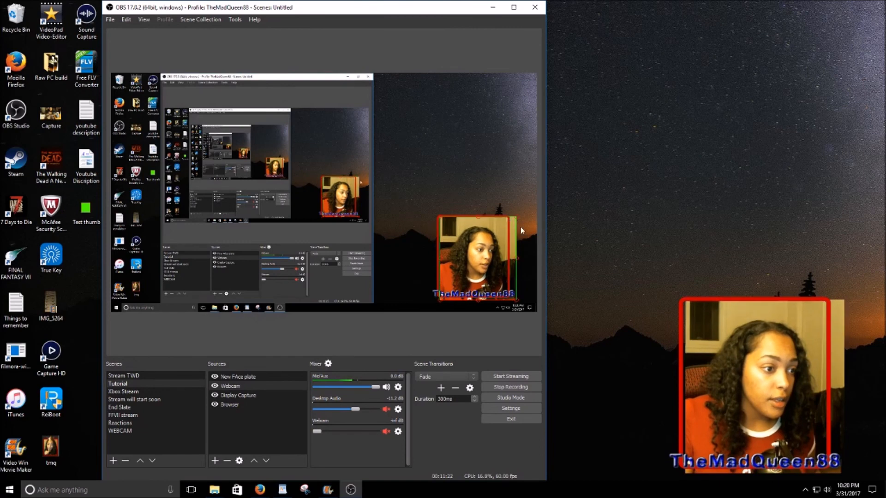
drag(518, 261, 508, 258)
click(383, 280)
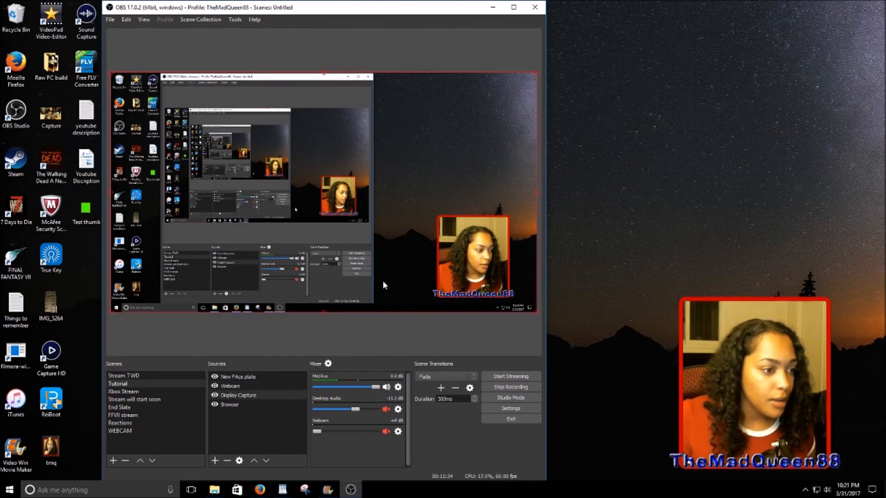